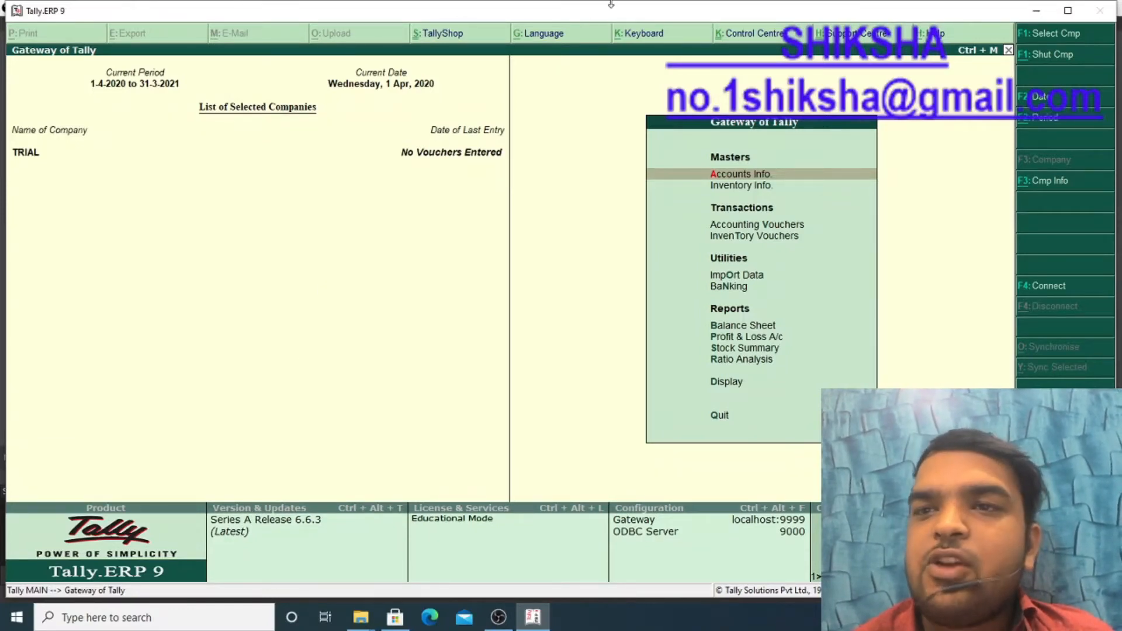
Step: Return to the open Tally.ERP 9 session and quit it
{"action": "left_click", "coordinate": [1036, 11]}
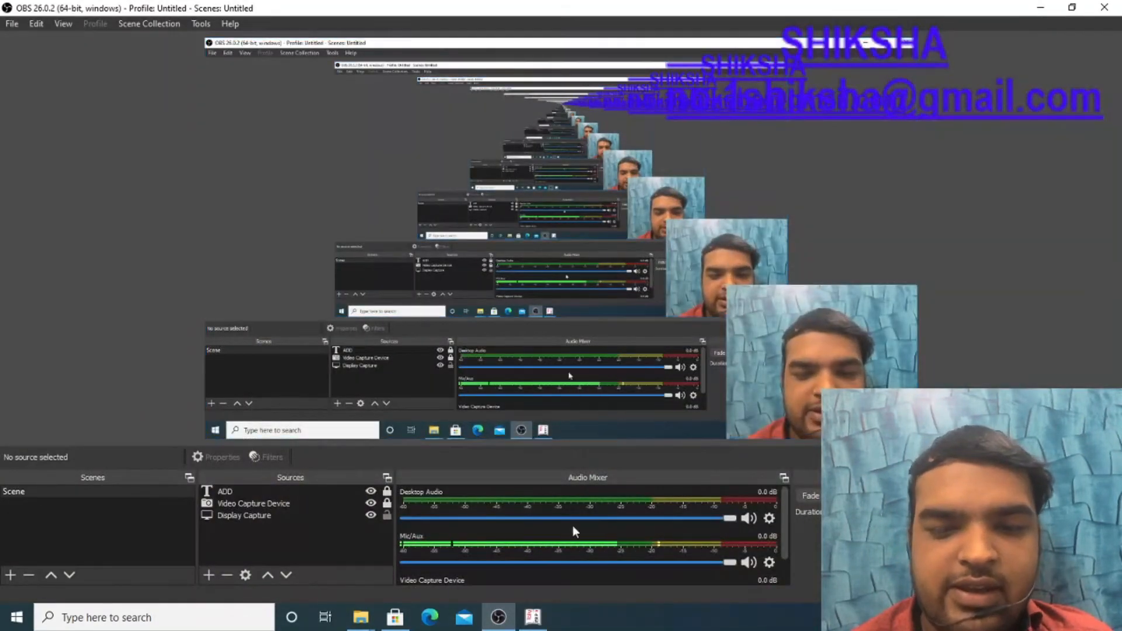
{"action": "left_click", "coordinate": [533, 617]}
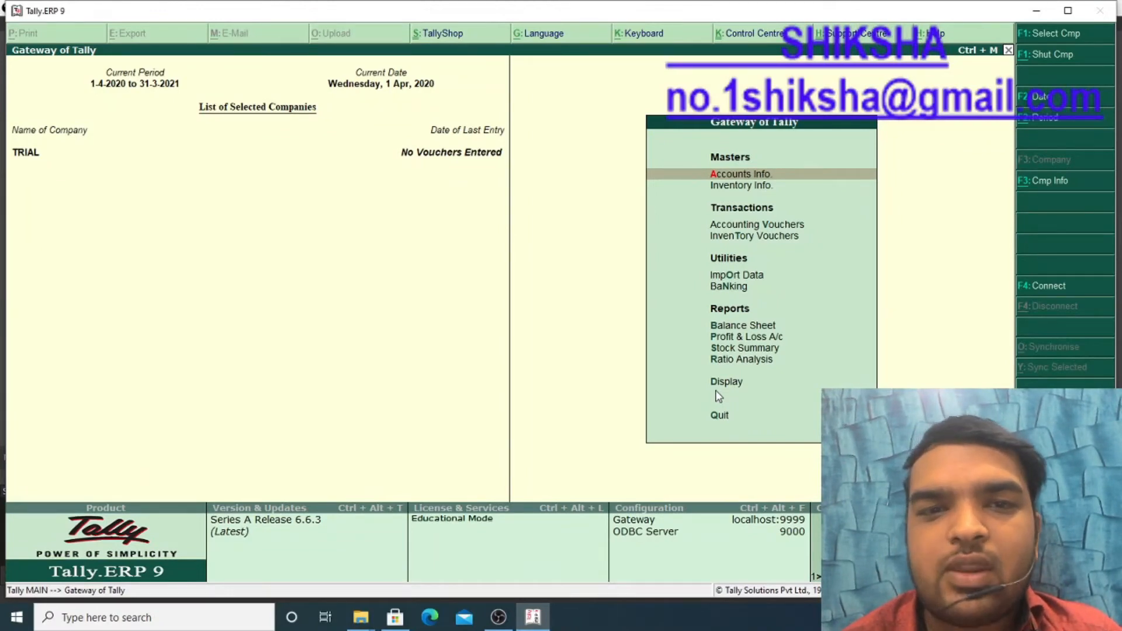
{"action": "key", "text": "Escape"}
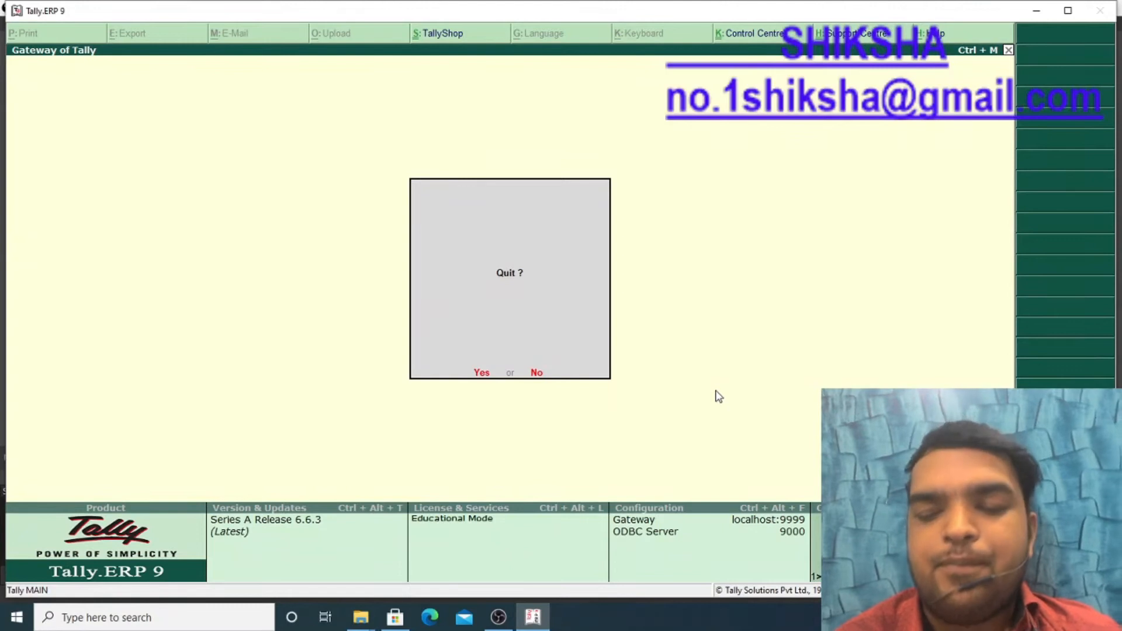
{"action": "key", "text": "Return"}
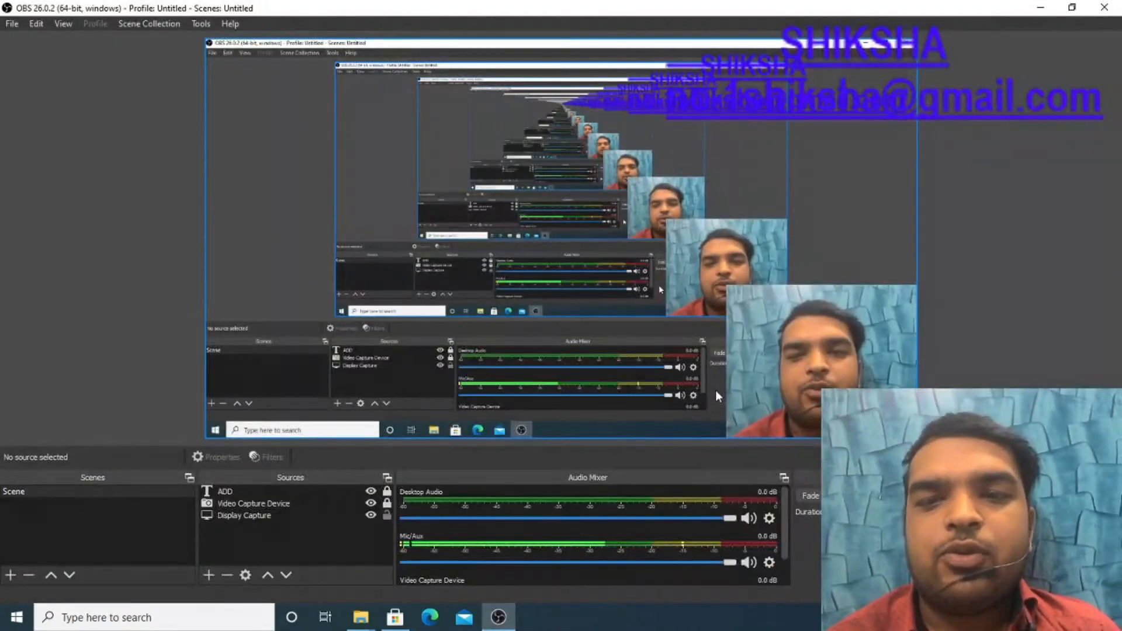
Step: Relaunch Tally.ERP 9 from the desktop in Educational Mode and stay at the Gateway of Tally
{"action": "left_click", "coordinate": [1040, 8]}
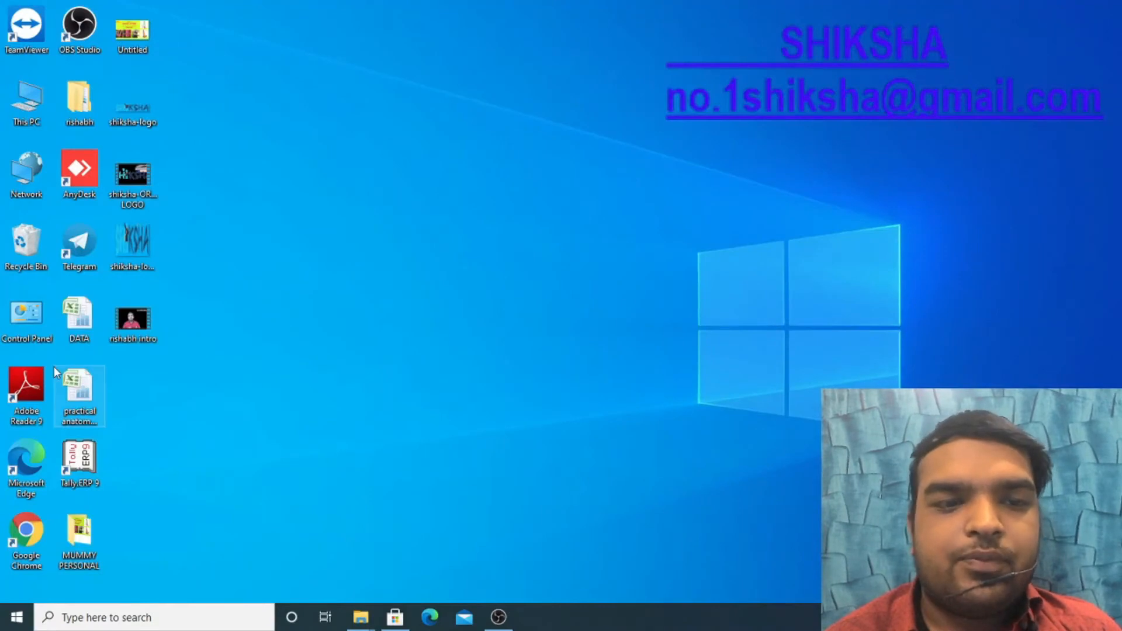
{"action": "double_click", "coordinate": [72, 454]}
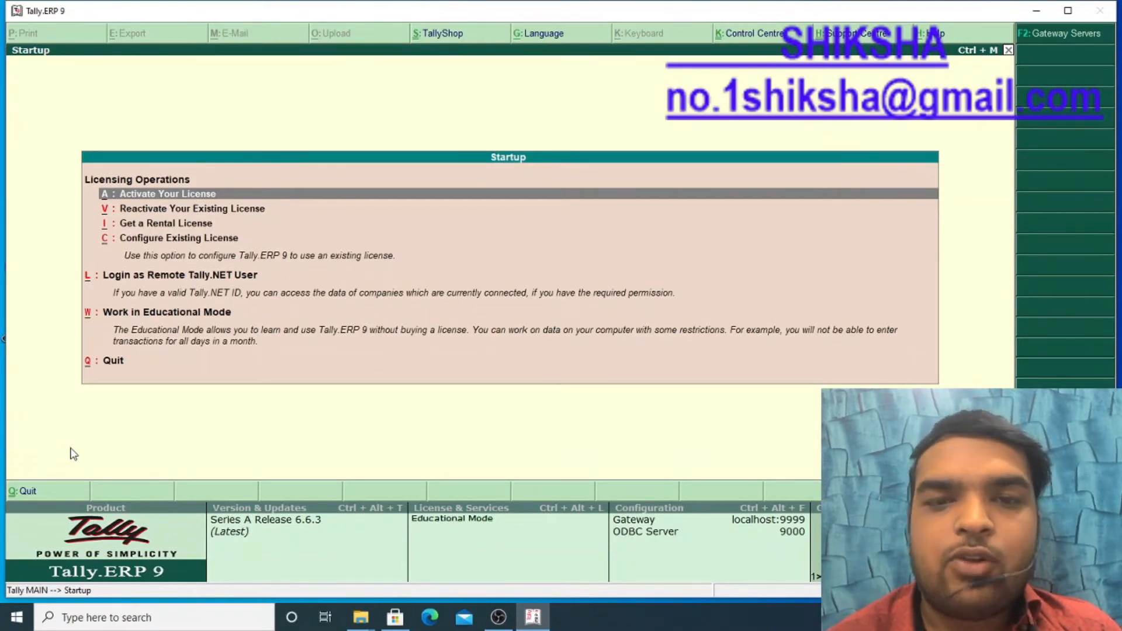
{"action": "key", "text": "w"}
{"action": "key", "text": "Escape"}
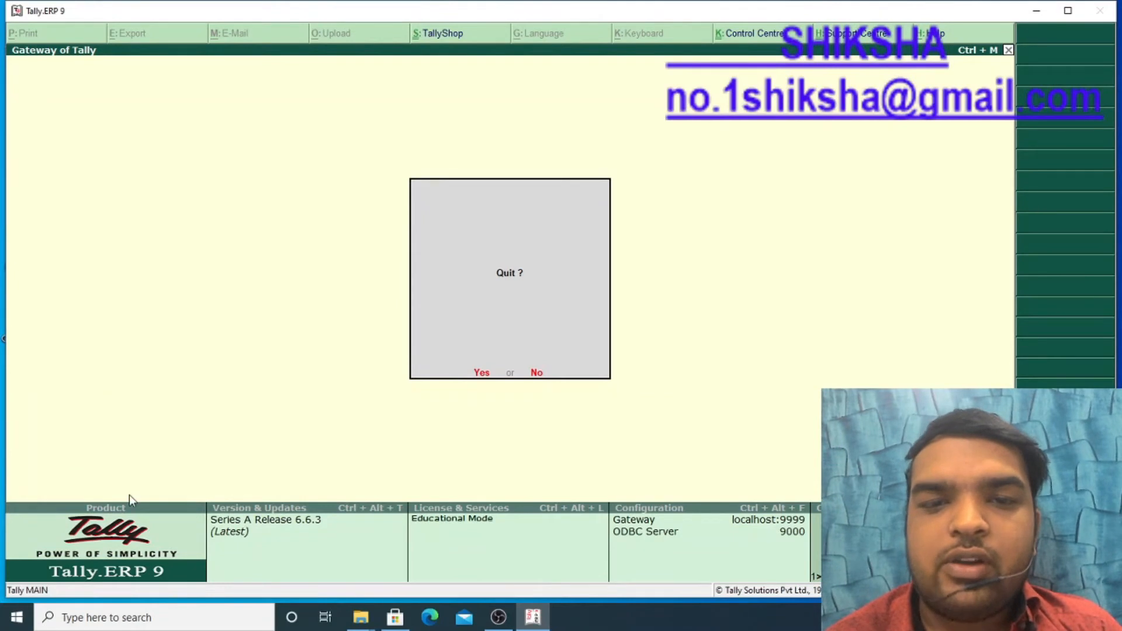
{"action": "left_click", "coordinate": [537, 374]}
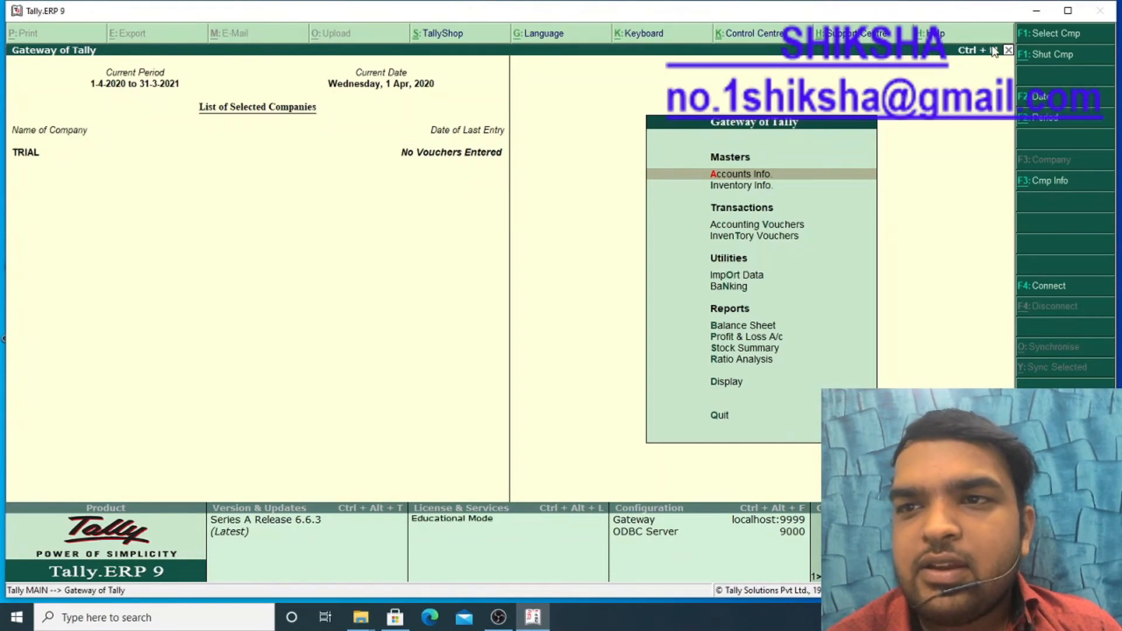
Step: Look at the company selection list, choosing TRIAL, and at the current date setting
{"action": "left_click", "coordinate": [1035, 35]}
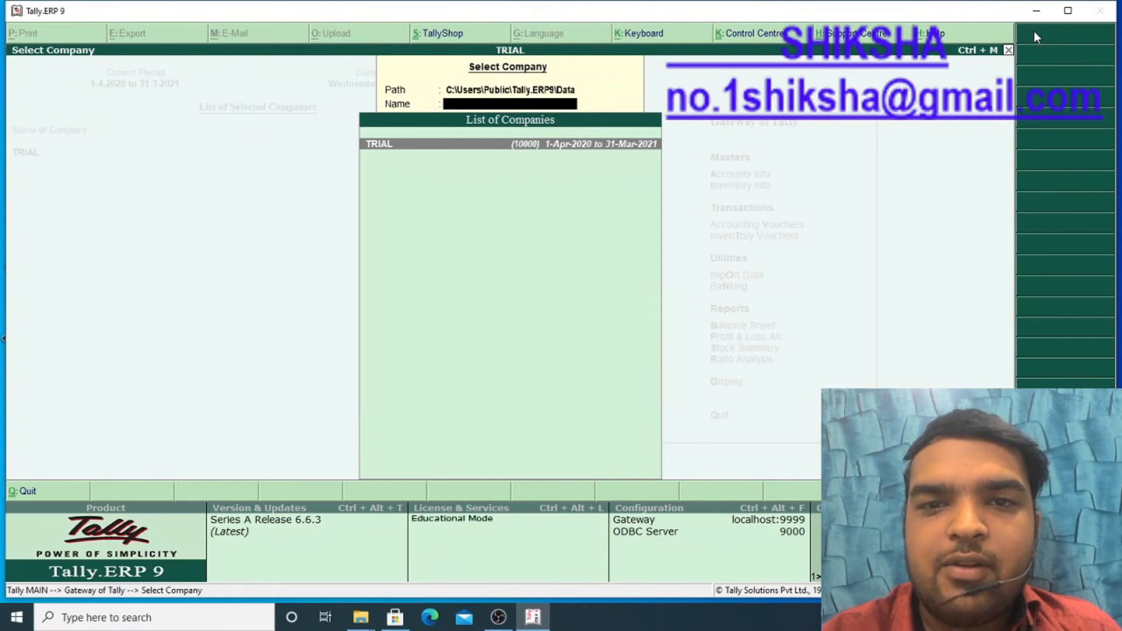
{"action": "key", "text": "Return"}
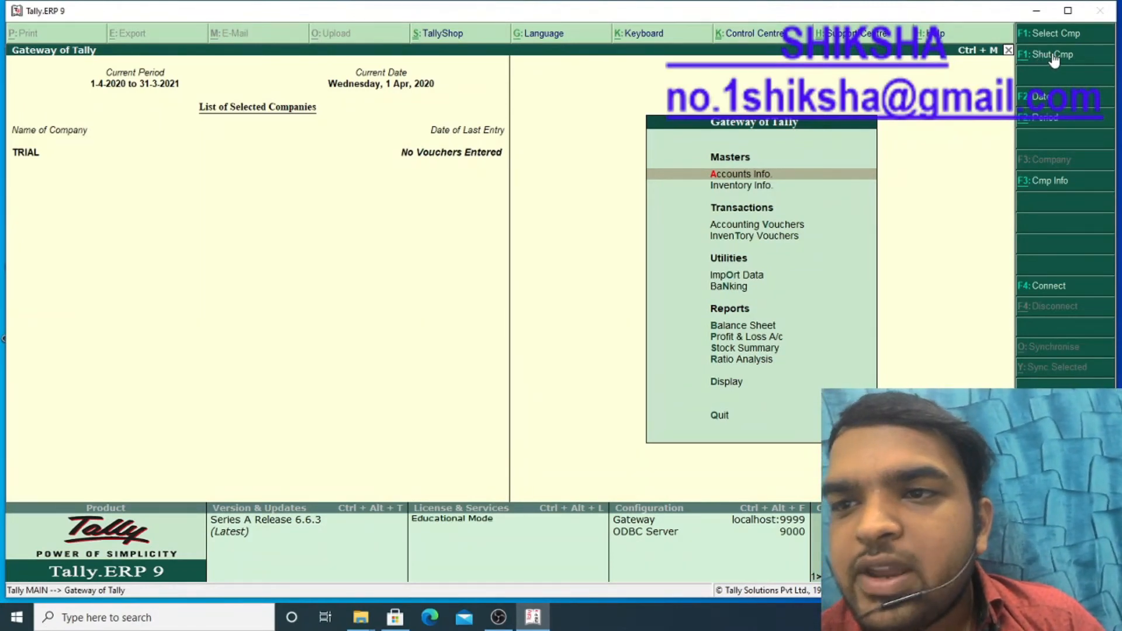
{"action": "left_click", "coordinate": [1055, 97]}
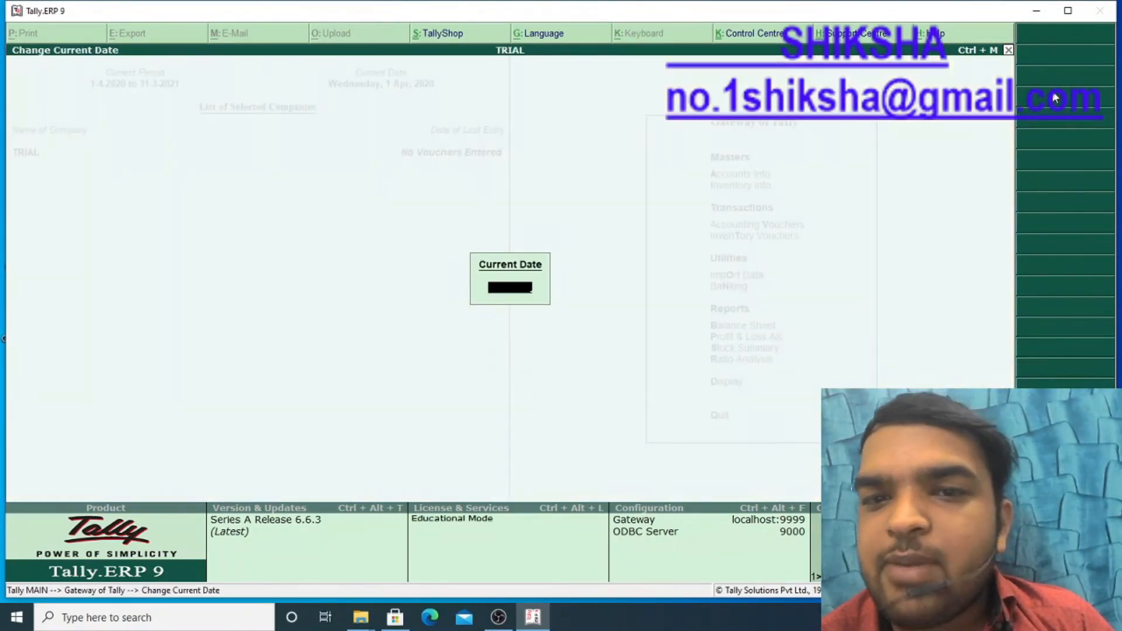
{"action": "key", "text": "Escape"}
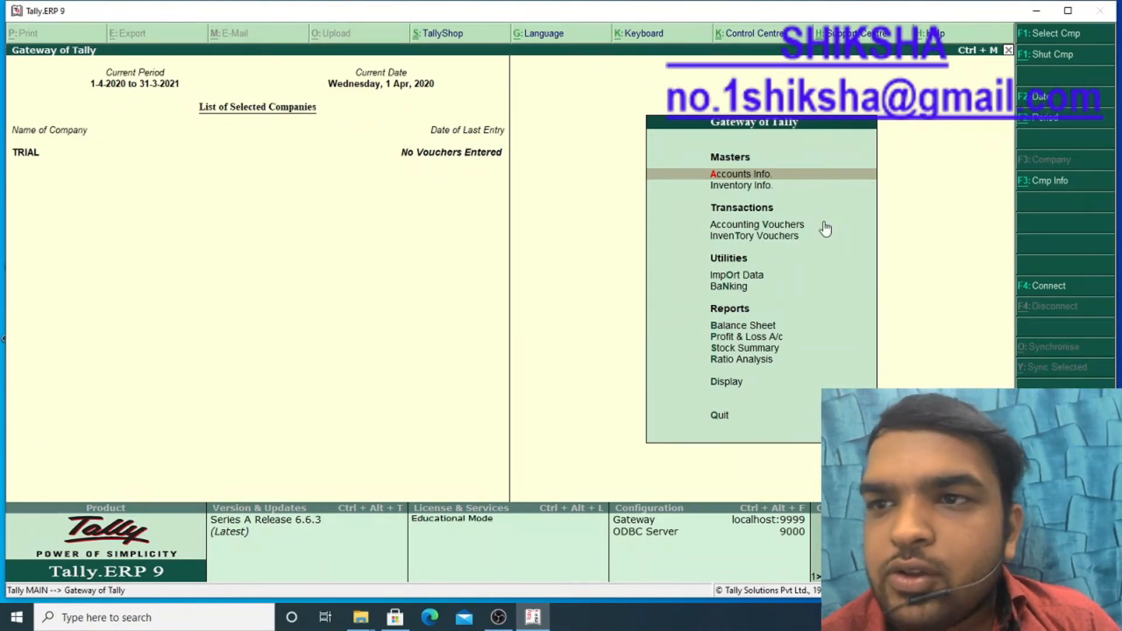
Step: Shut the TRIAL company and open the creation form for a new company
{"action": "left_click", "coordinate": [1049, 53]}
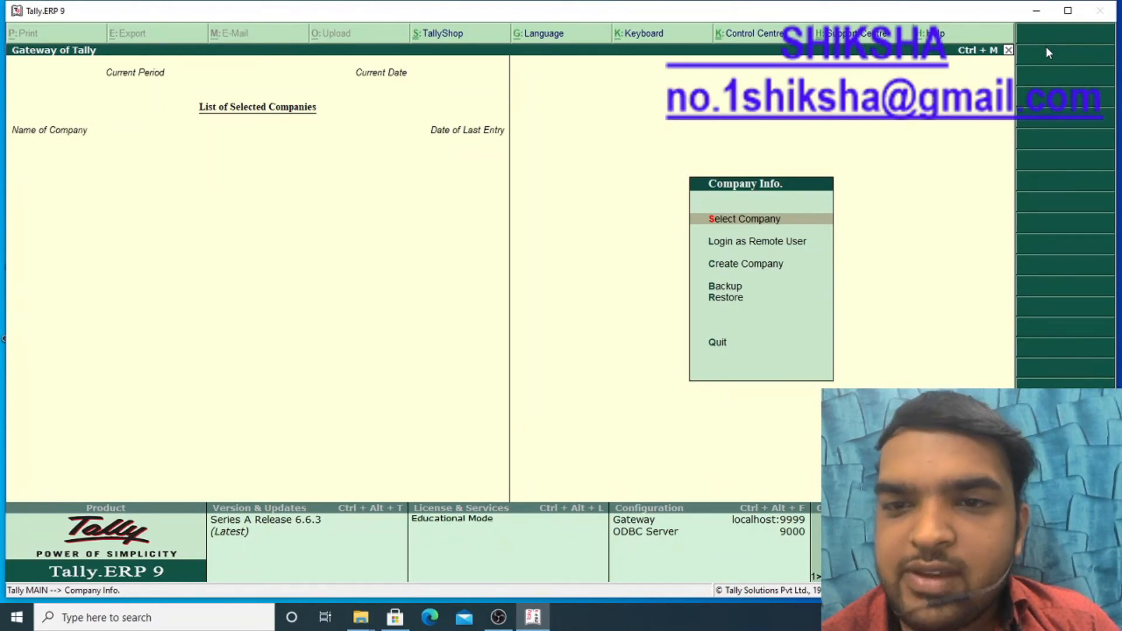
{"action": "key", "text": "Down"}
{"action": "key", "text": "Down"}
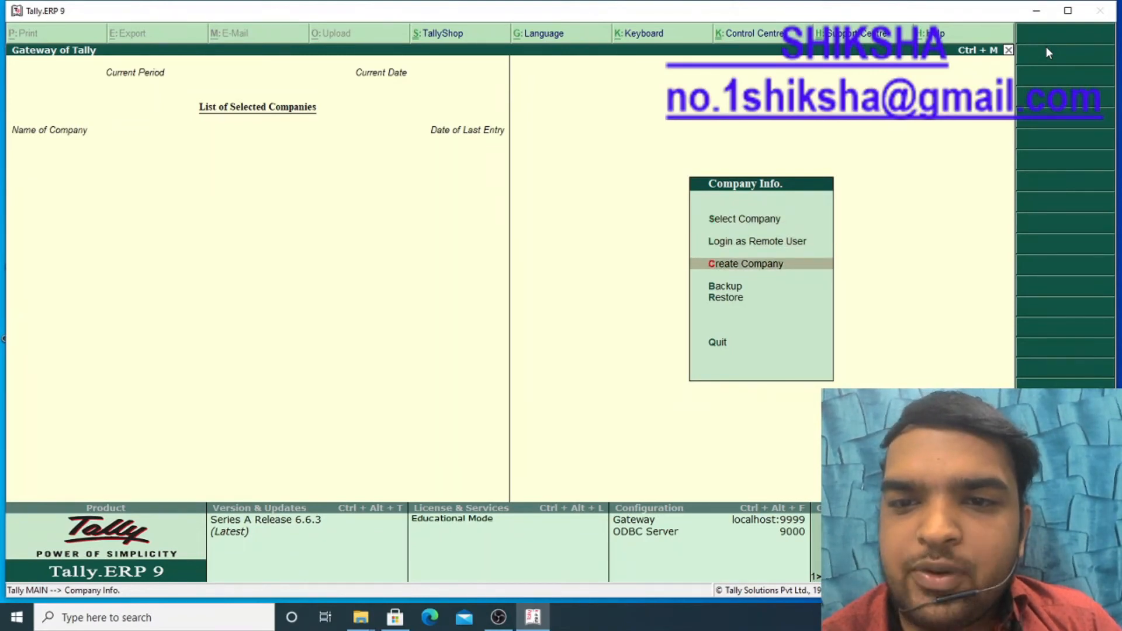
{"action": "key", "text": "Return"}
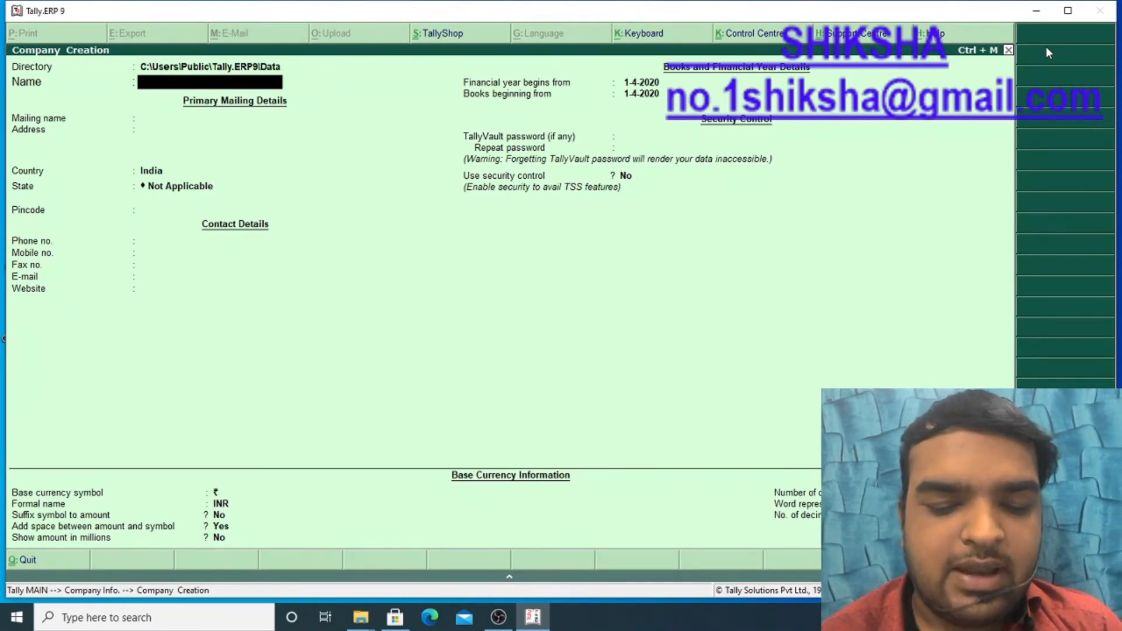
Step: Name the new company "Xyz Ltd.Company" and accept the same text as its mailing name
{"action": "type", "text": "Xyz"}
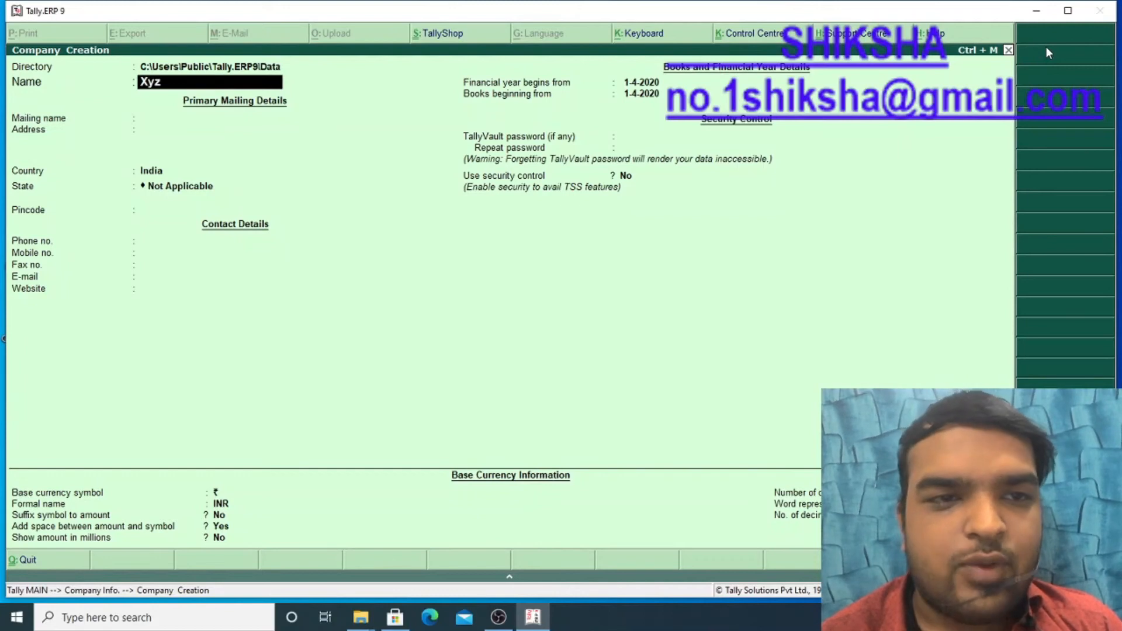
{"action": "type", "text": " Ltd."}
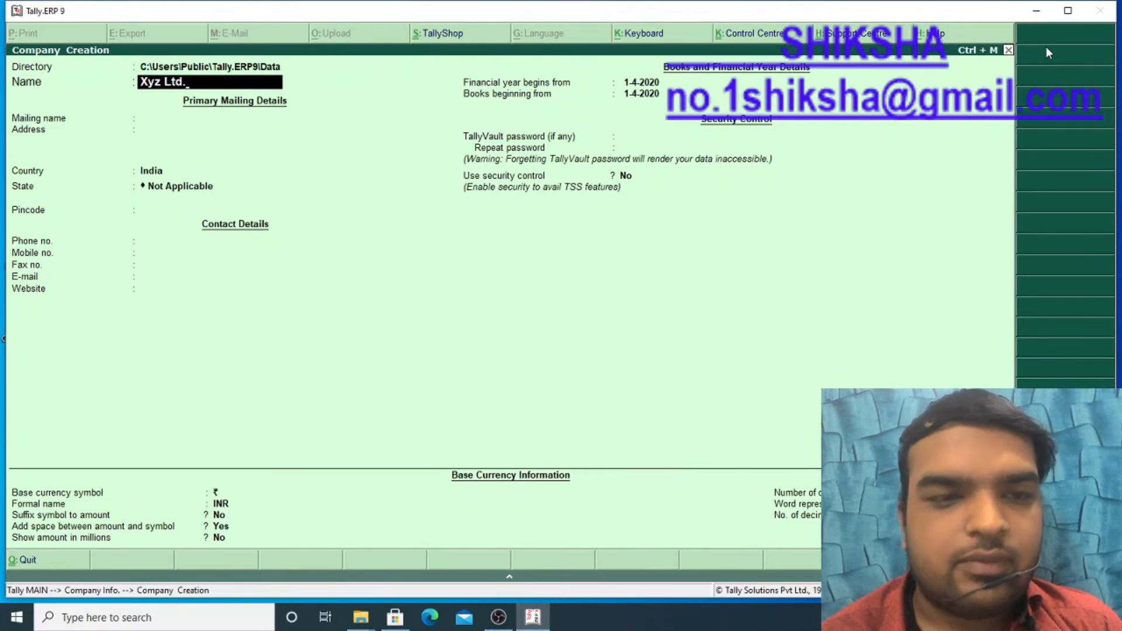
{"action": "type", "text": "Company"}
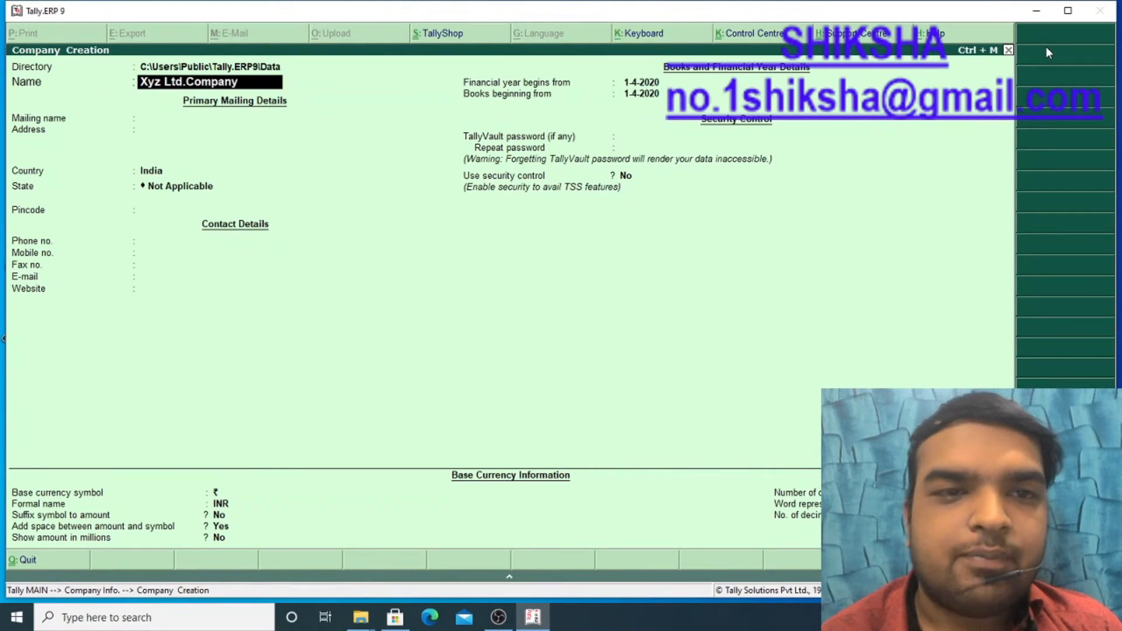
{"action": "key", "text": "Return"}
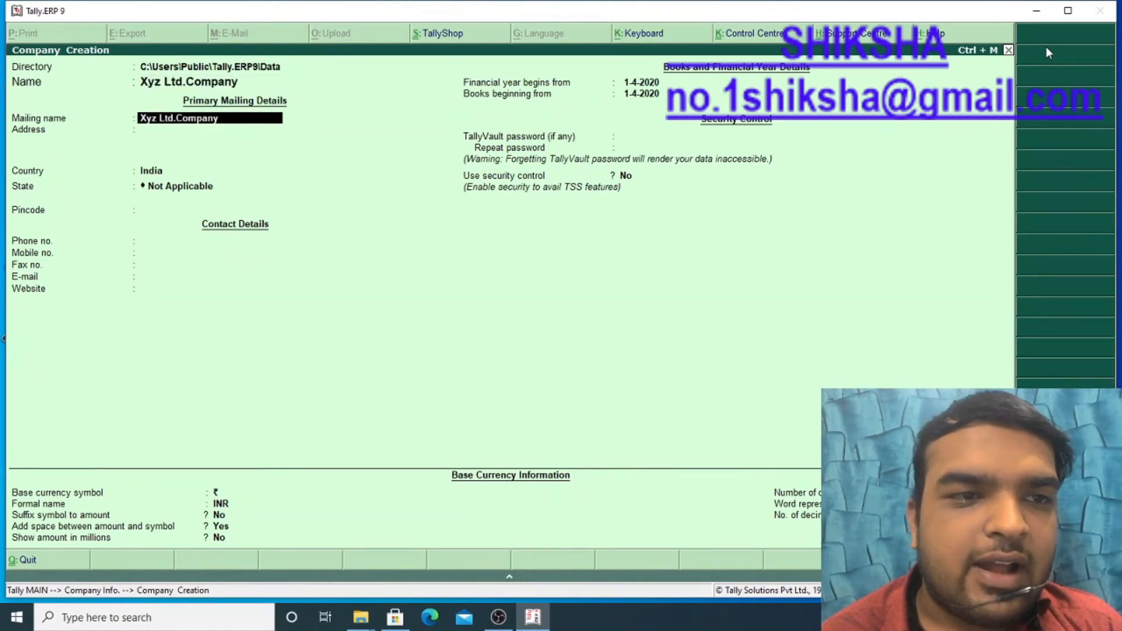
{"action": "key", "text": "Return"}
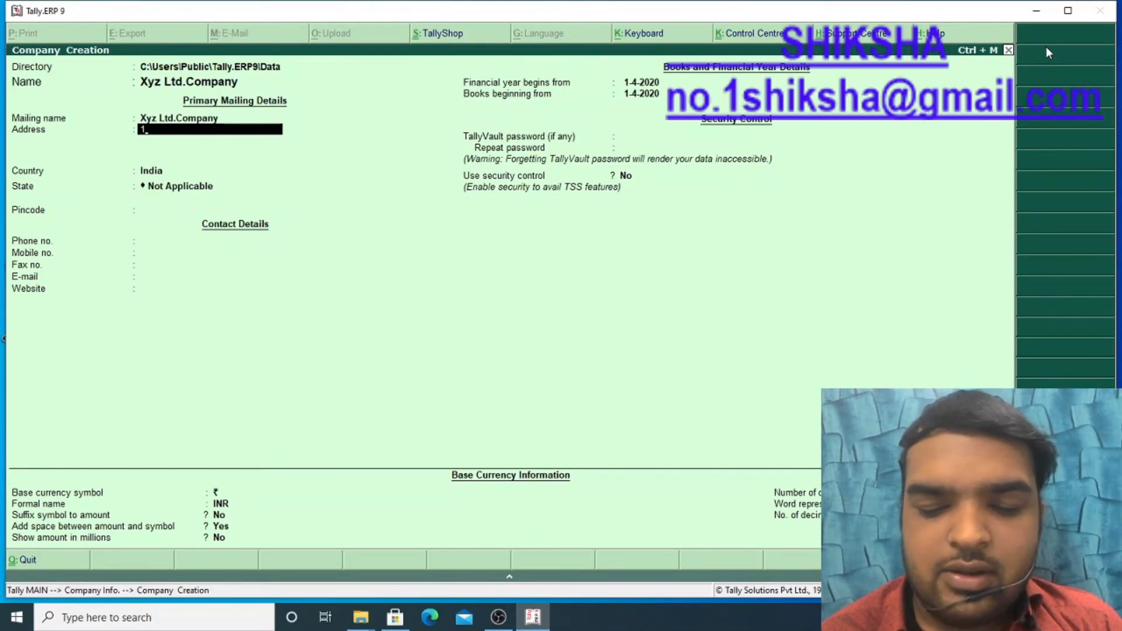
Step: Fill in the company's street address and pincode, with India as the country and Delhi as the state
{"action": "type", "text": "1/23"}
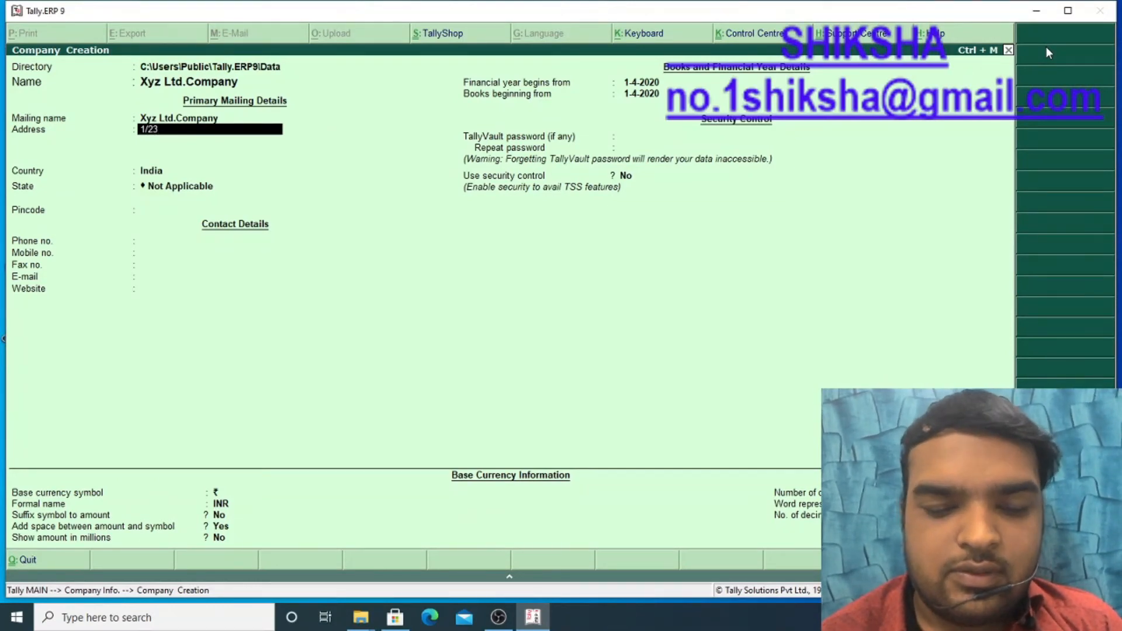
{"action": "type", "text": " Karol Bagh"}
{"action": "key", "text": "Return"}
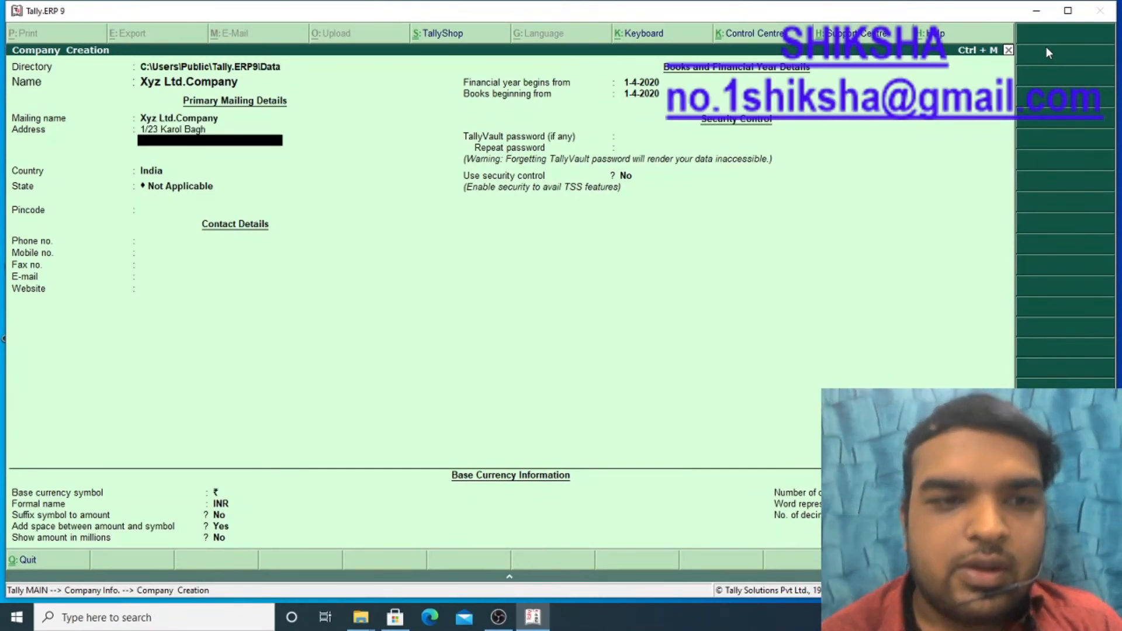
{"action": "key", "text": "Return"}
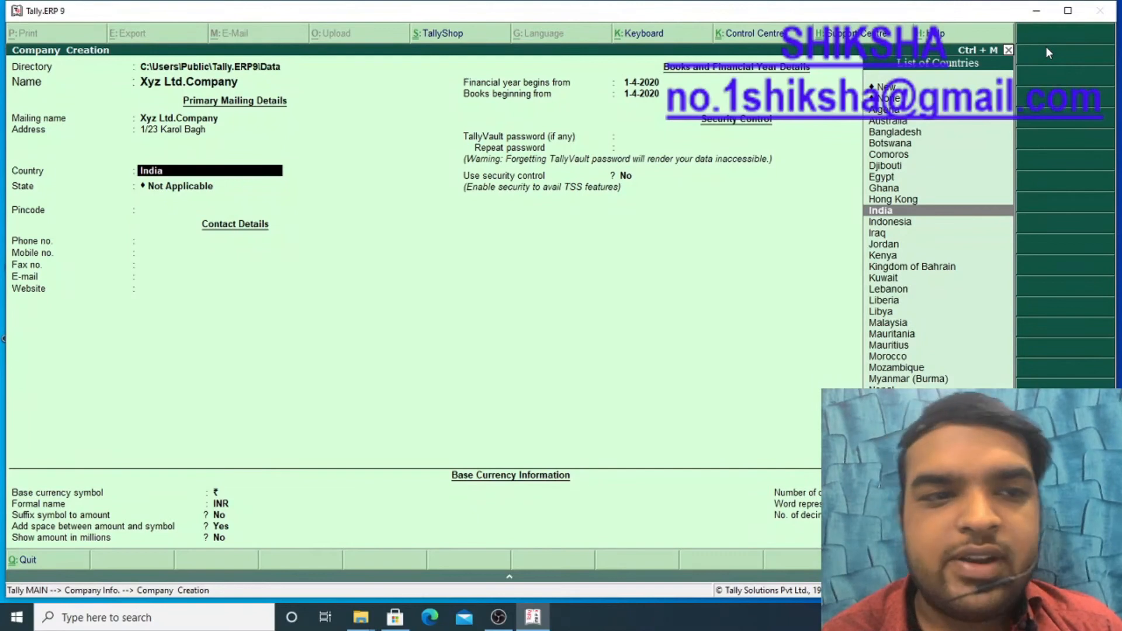
{"action": "key", "text": "Return"}
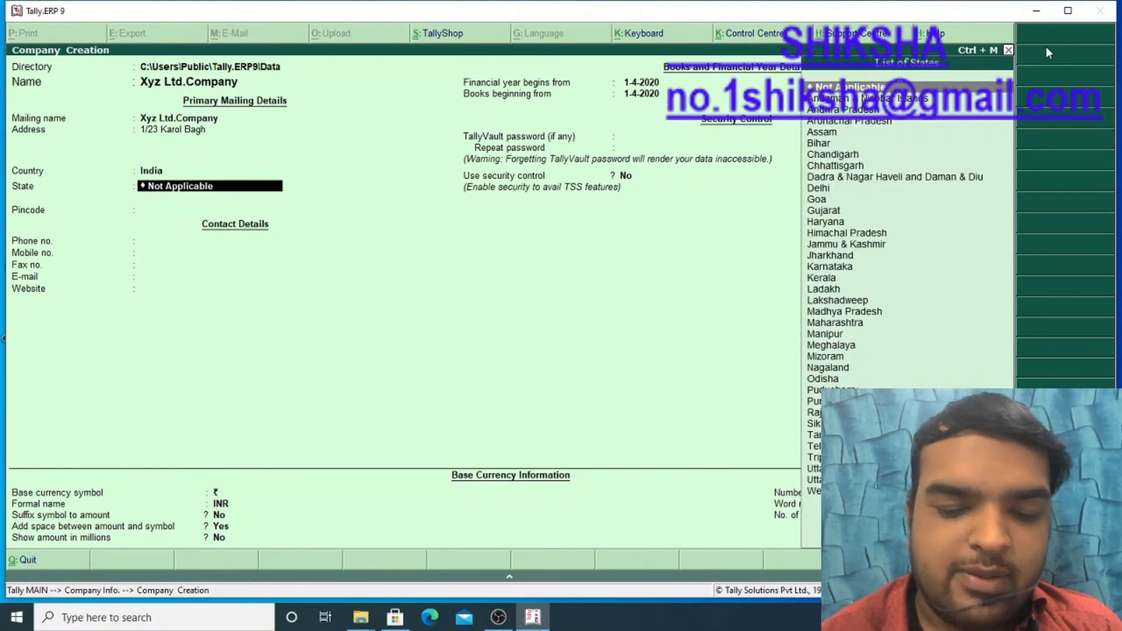
{"action": "type", "text": "Delhi"}
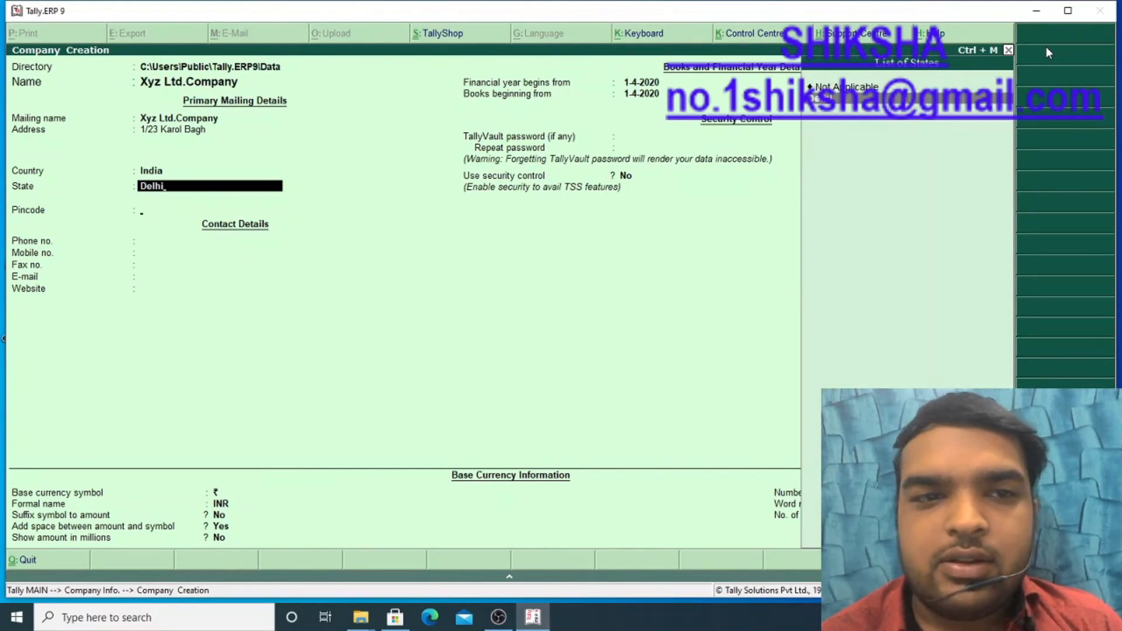
{"action": "key", "text": "Return"}
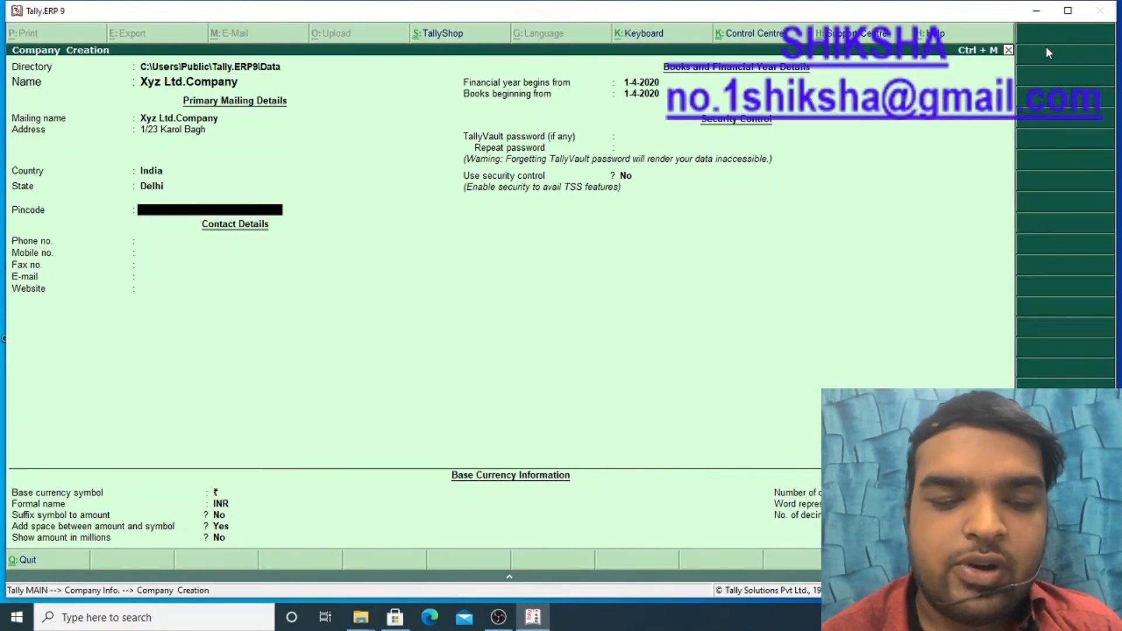
{"action": "type", "text": "110005"}
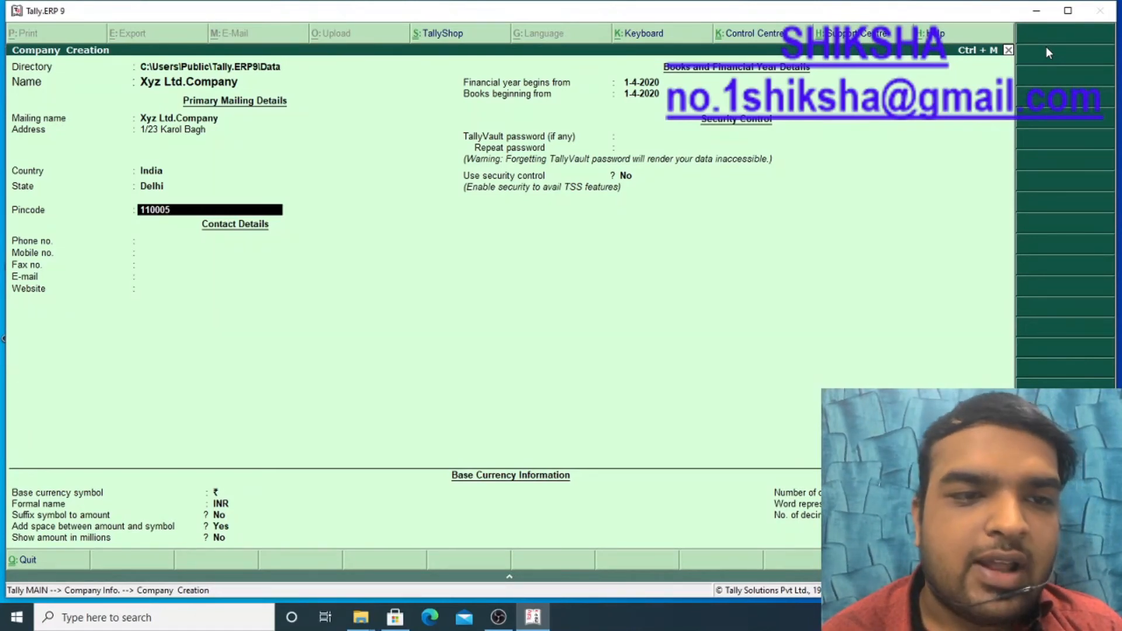
{"action": "key", "text": "Return"}
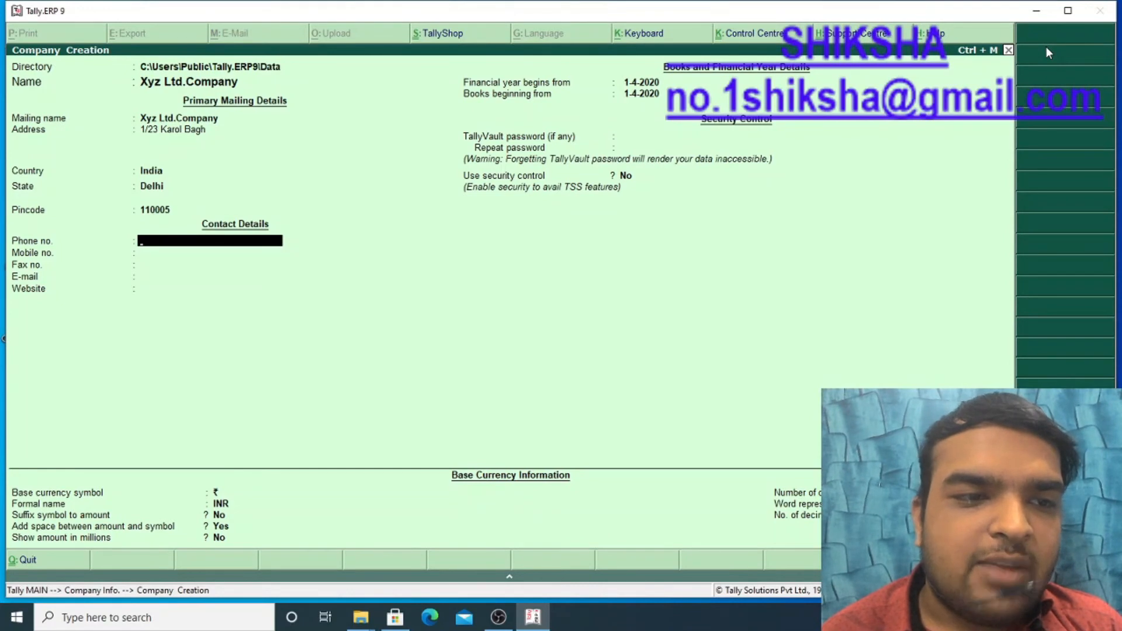
Step: Leave the phone, mobile, fax, e-mail and website contact details blank
{"action": "key", "text": "Return"}
{"action": "key", "text": "Return"}
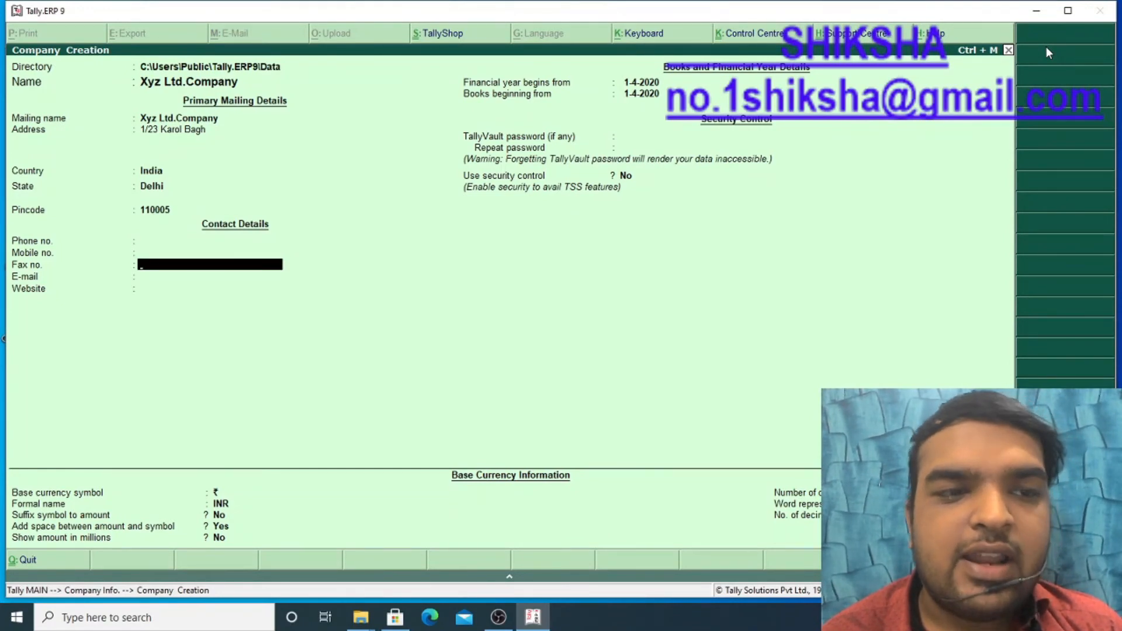
{"action": "key", "text": "Return"}
{"action": "key", "text": "Return"}
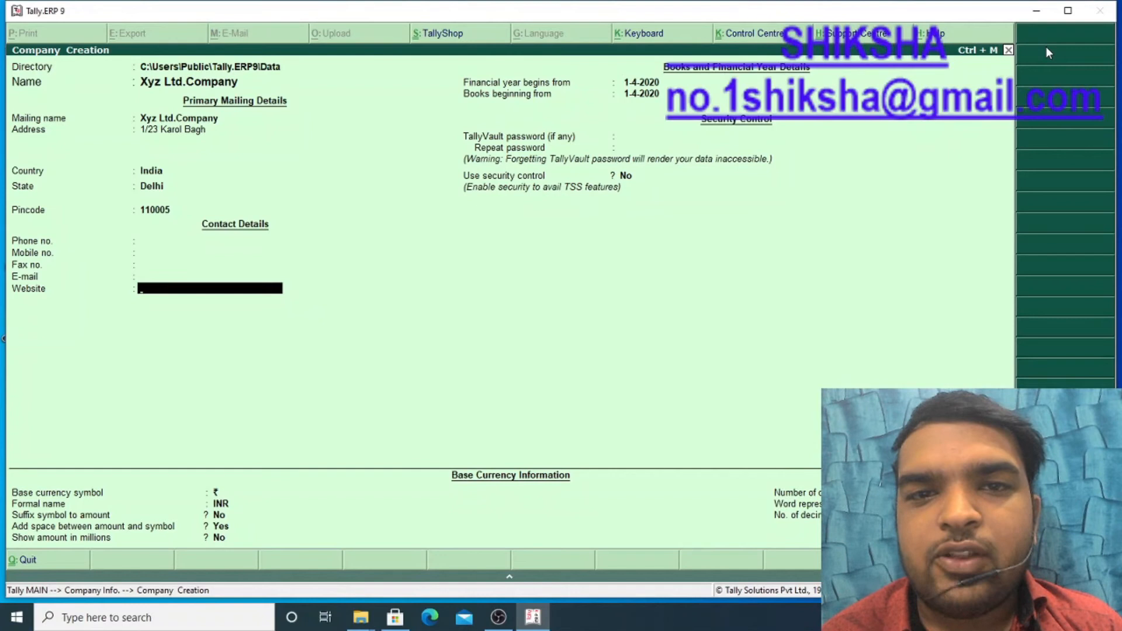
{"action": "key", "text": "Return"}
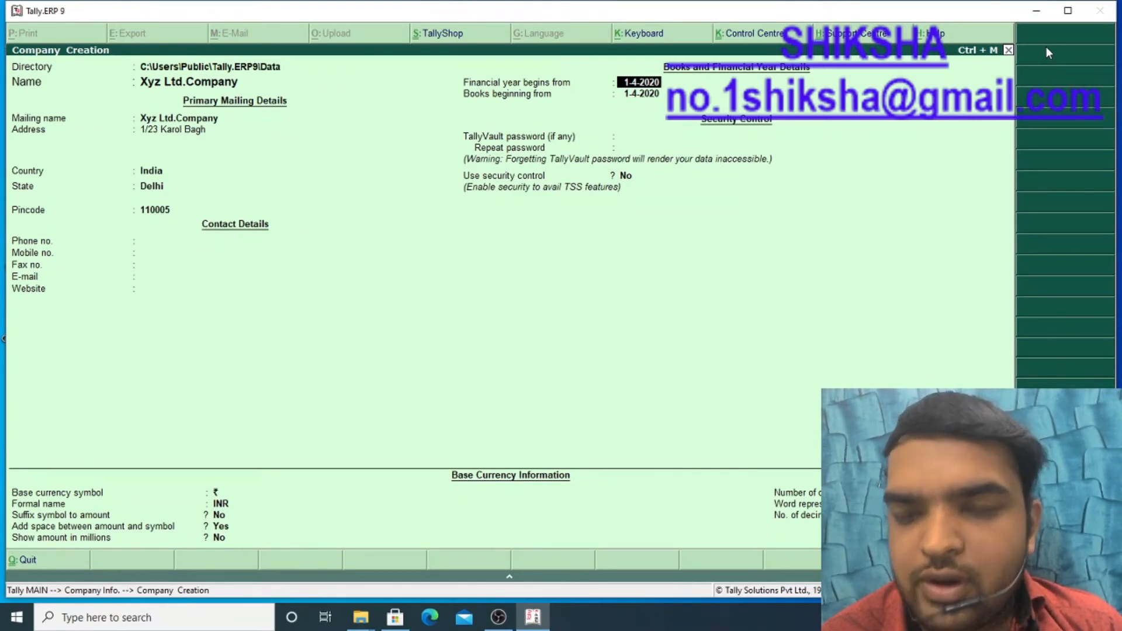
Step: Accept 1-4-2020 as the financial year and books start, with no TallyVault password and security control set to No
{"action": "key", "text": "Return"}
{"action": "key", "text": "Return"}
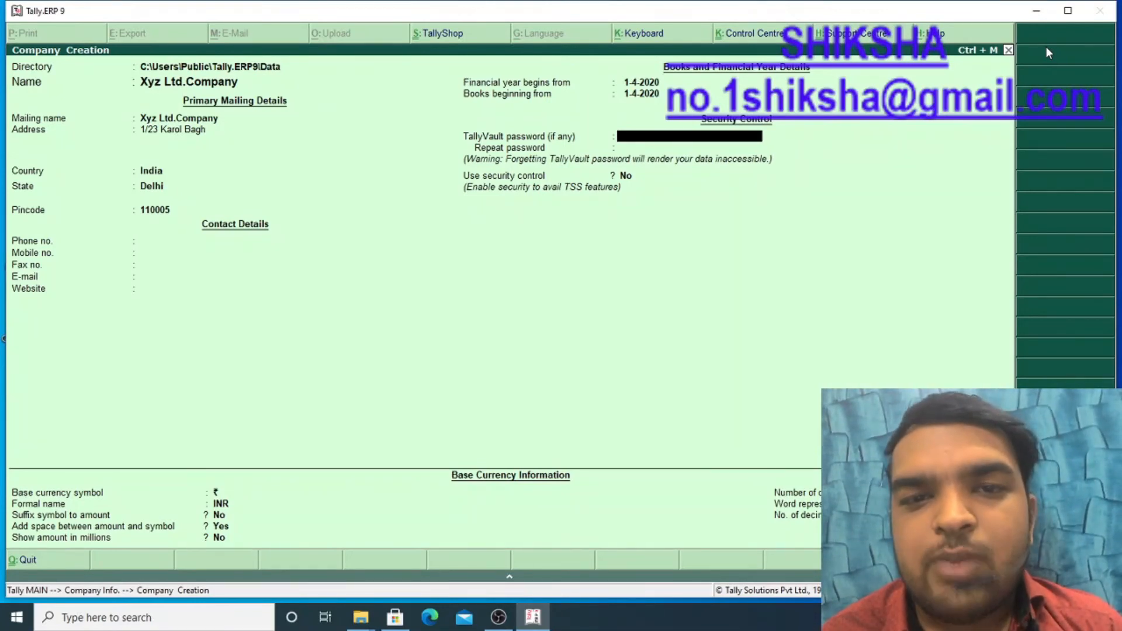
{"action": "key", "text": "Return"}
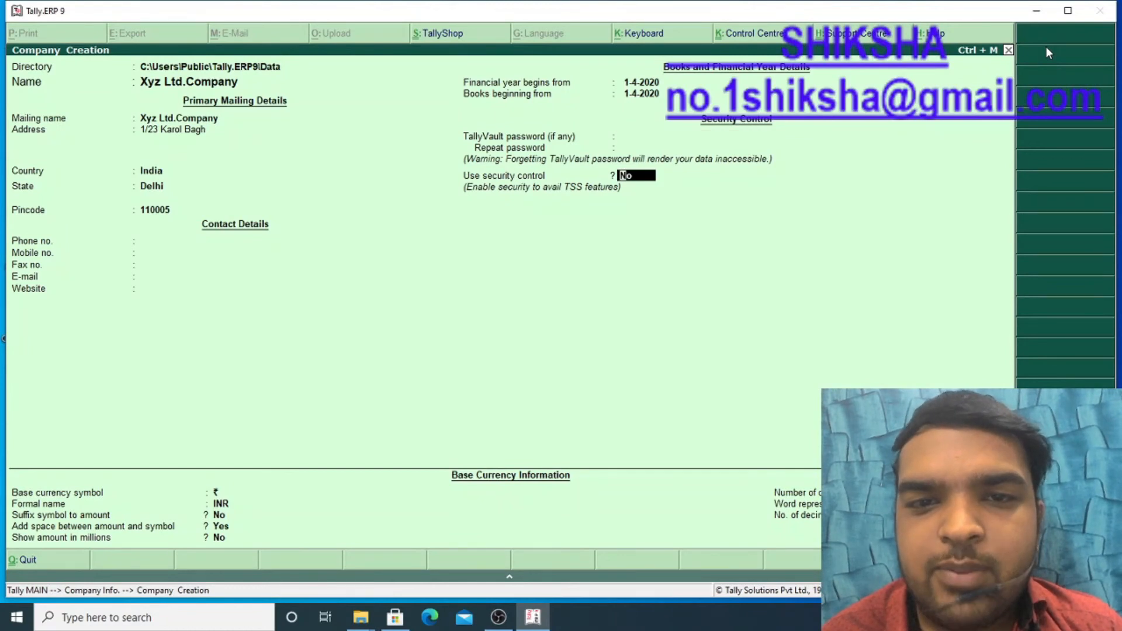
{"action": "key", "text": "Return"}
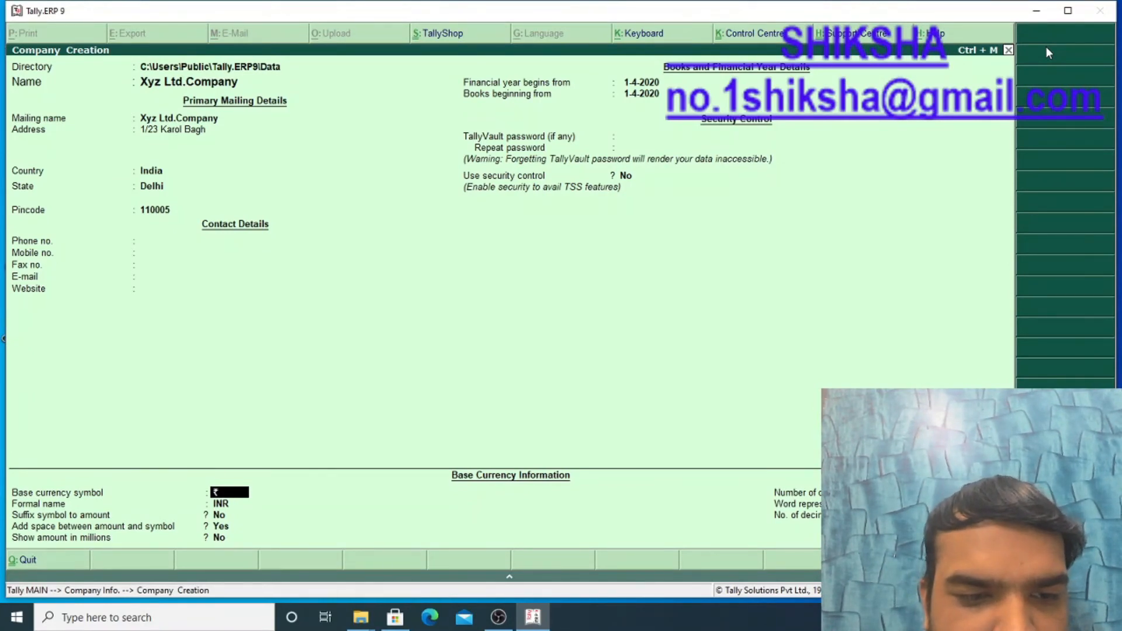
Step: Accept the base currency settings with symbol ₹ and formal name INR, and save the new company
{"action": "key", "text": "Return"}
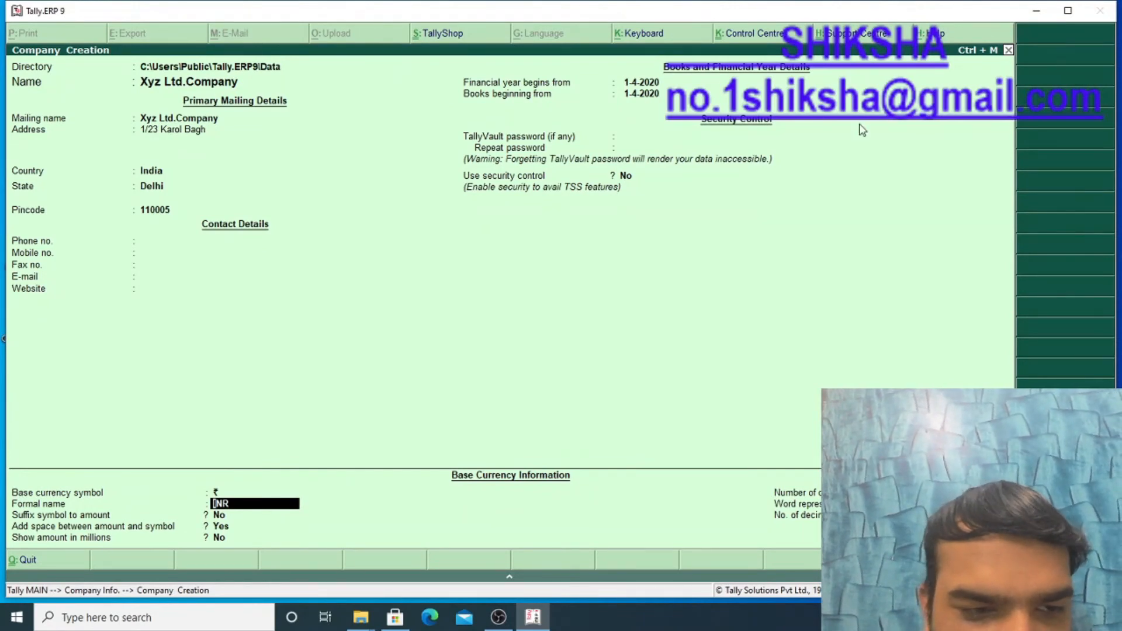
{"action": "left_click", "coordinate": [226, 518]}
{"action": "key", "text": "Return"}
{"action": "key", "text": "Return"}
{"action": "key", "text": "Return"}
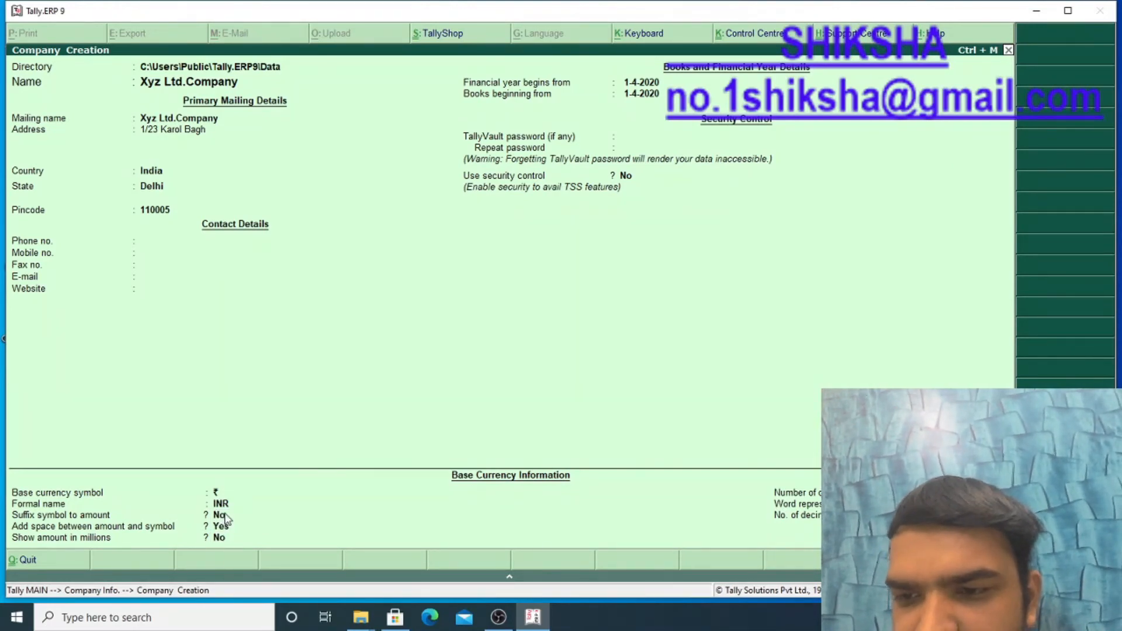
{"action": "left_click", "coordinate": [224, 514]}
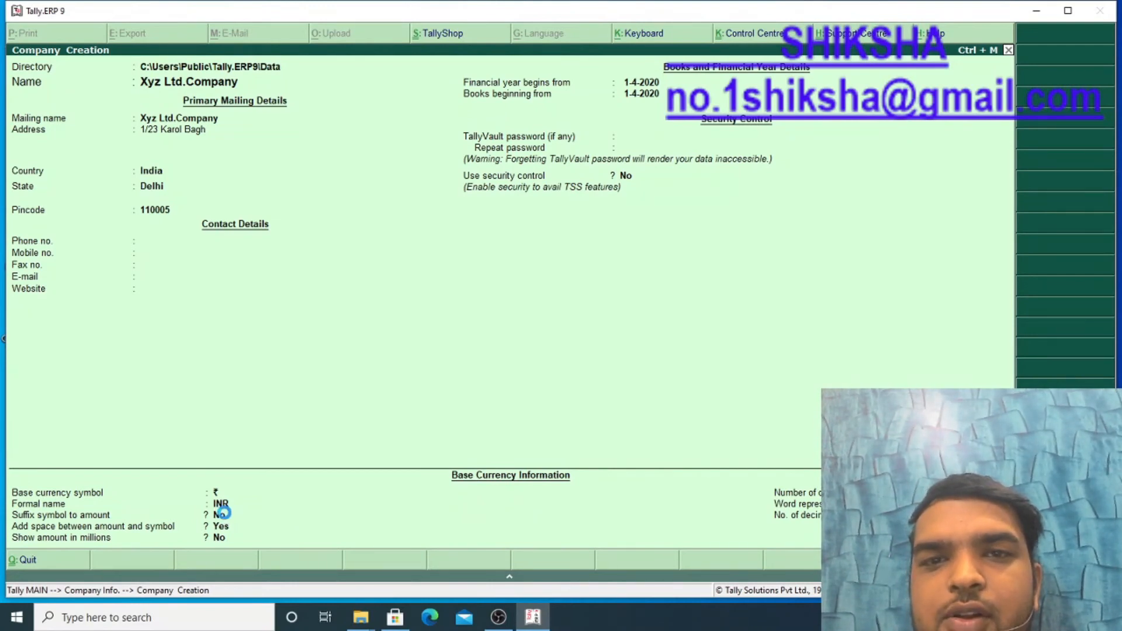
{"action": "key", "text": "ctrl+a"}
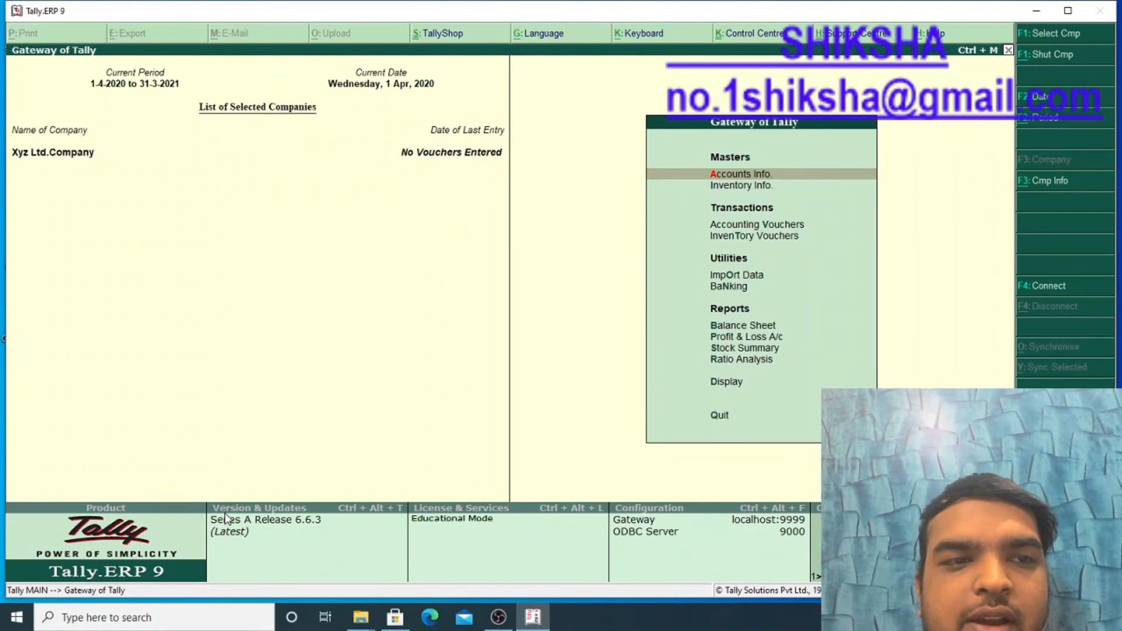